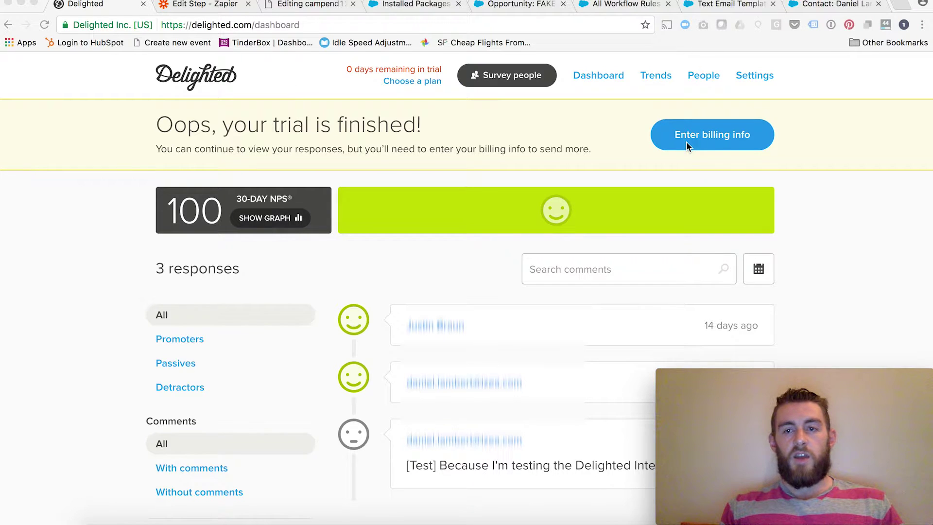
# Open Delighted's Salesforce integration settings via Settings and Integrations, showing the status On.
pyautogui.click(750, 76)
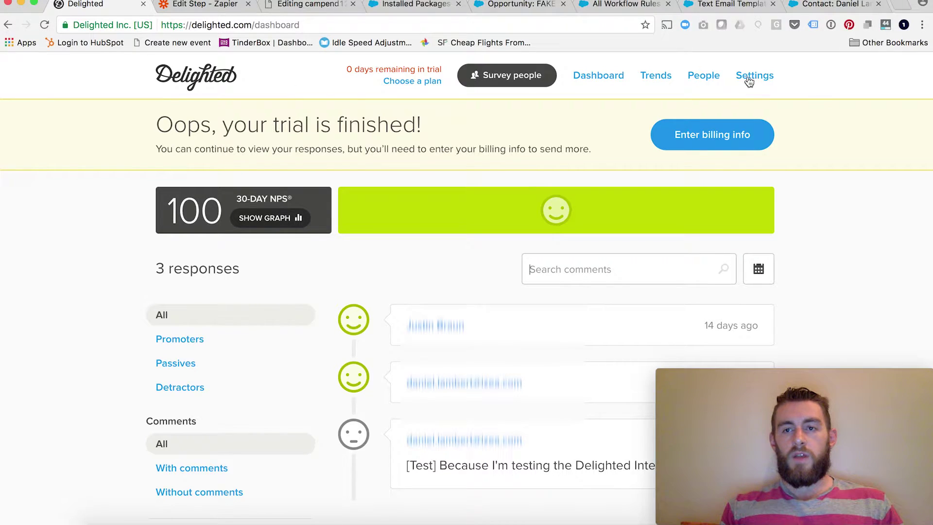
pyautogui.click(748, 80)
pyautogui.click(183, 417)
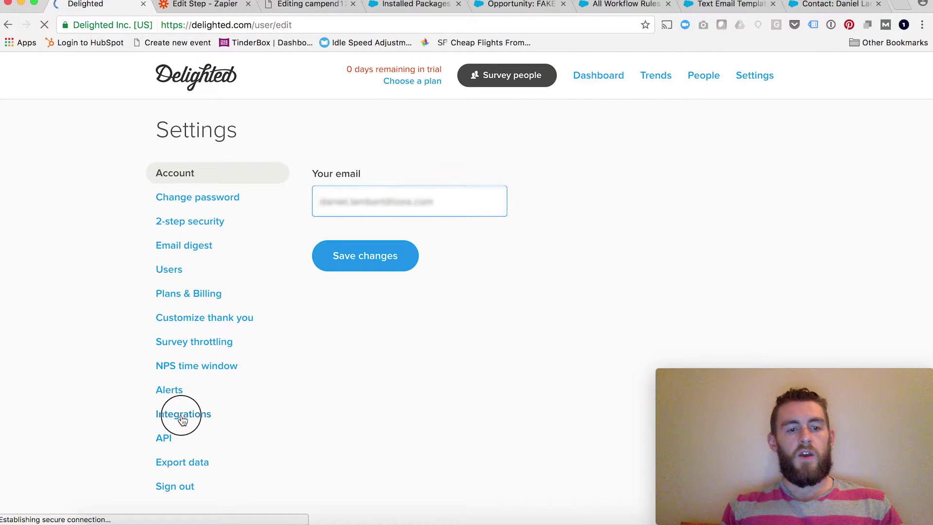
pyautogui.click(229, 402)
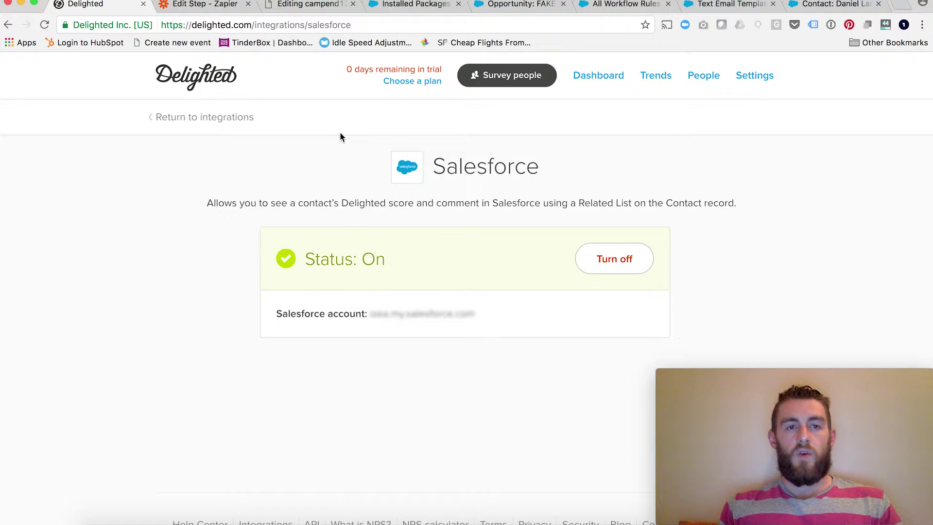
# Confirm the Delighted package in Salesforce Installed Packages, then close that page.
pyautogui.click(411, 5)
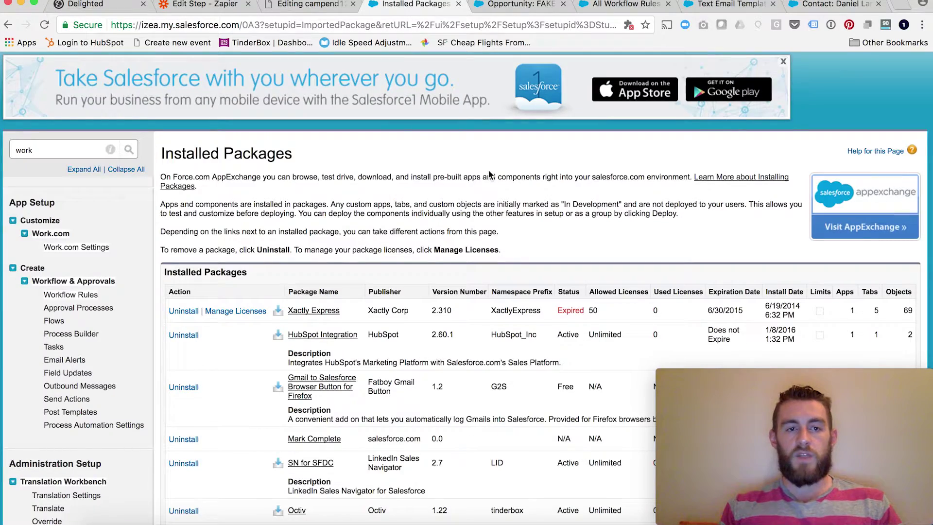
pyautogui.scroll(-4, 452, 225)
pyautogui.scroll(-10, 452, 225)
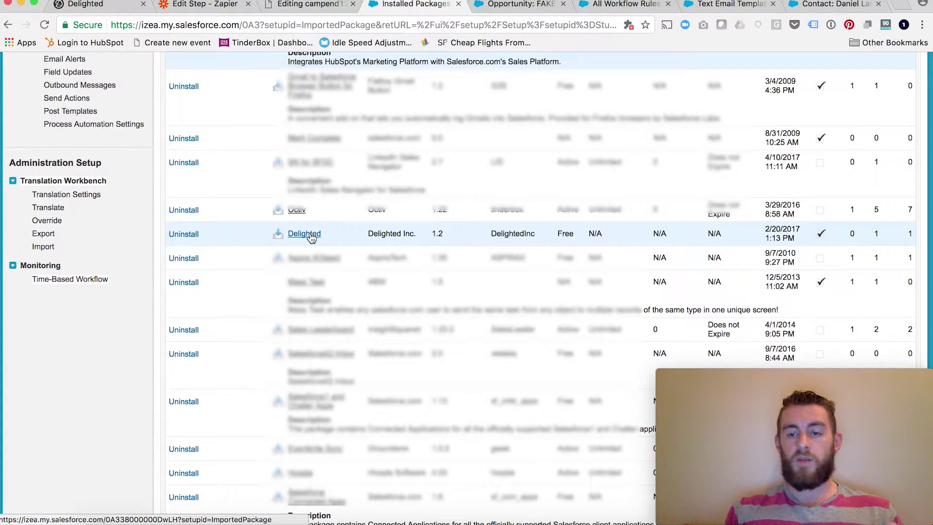
pyautogui.scroll(1, 311, 237)
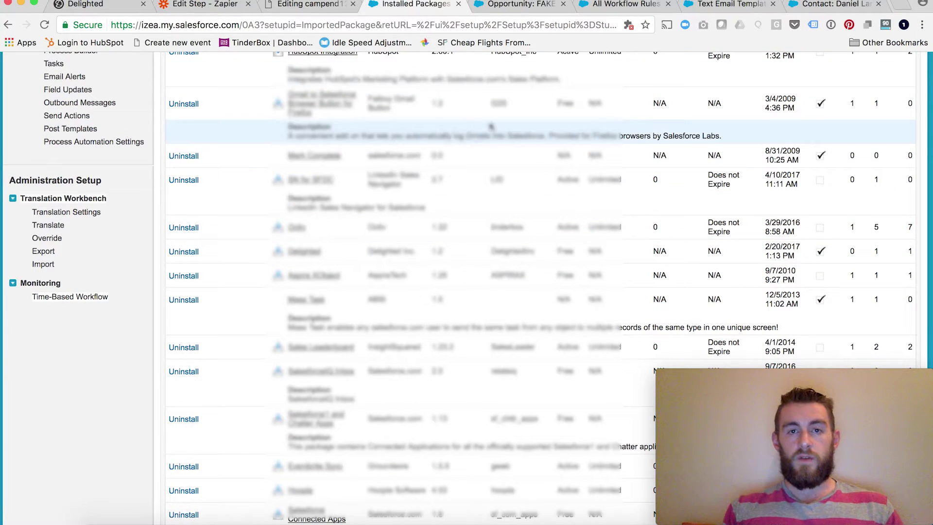
pyautogui.click(458, 4)
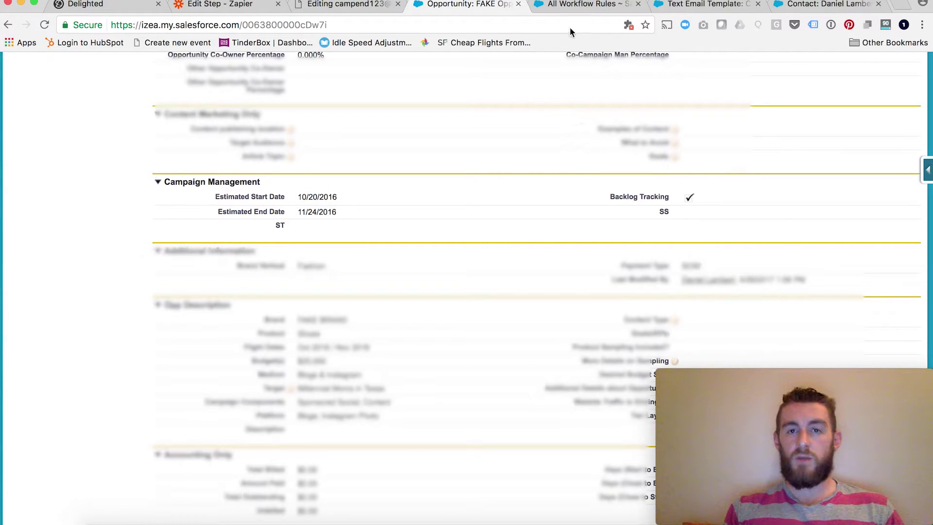
# Open the Campaign Ended Email Alert from the workflow Email Alerts list and view its rule.
pyautogui.click(567, 4)
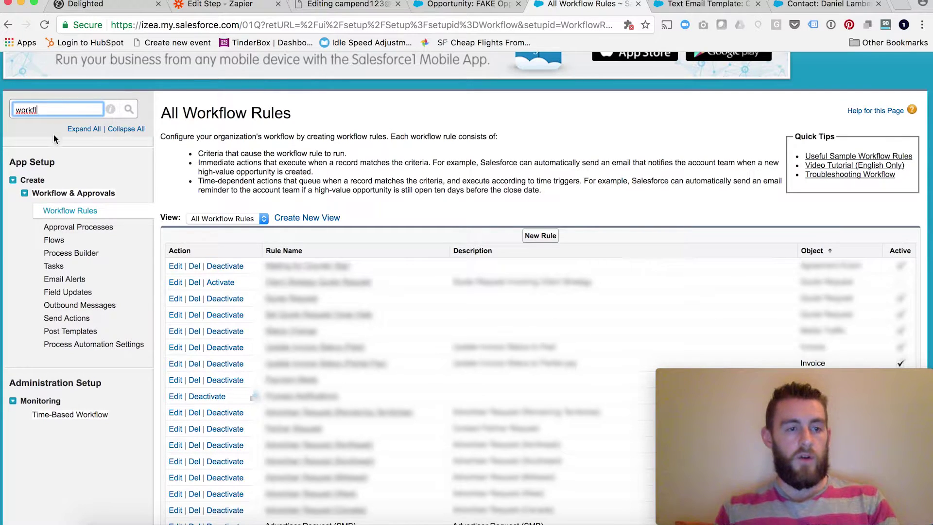
pyautogui.click(60, 281)
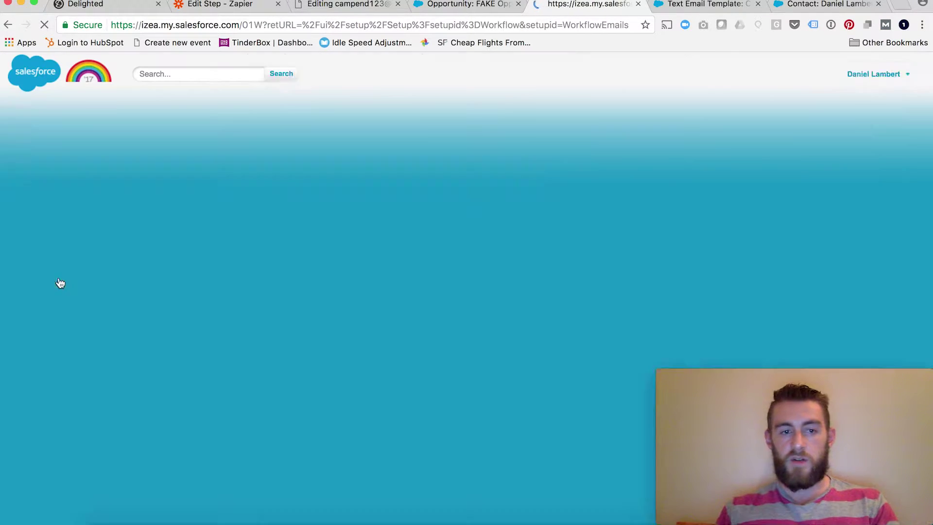
pyautogui.scroll(-15, 393, 348)
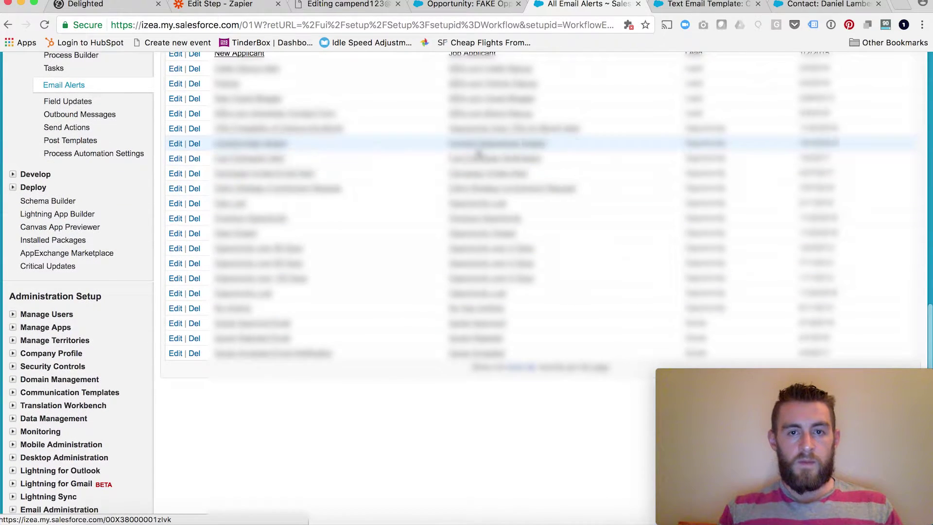
pyautogui.click(281, 189)
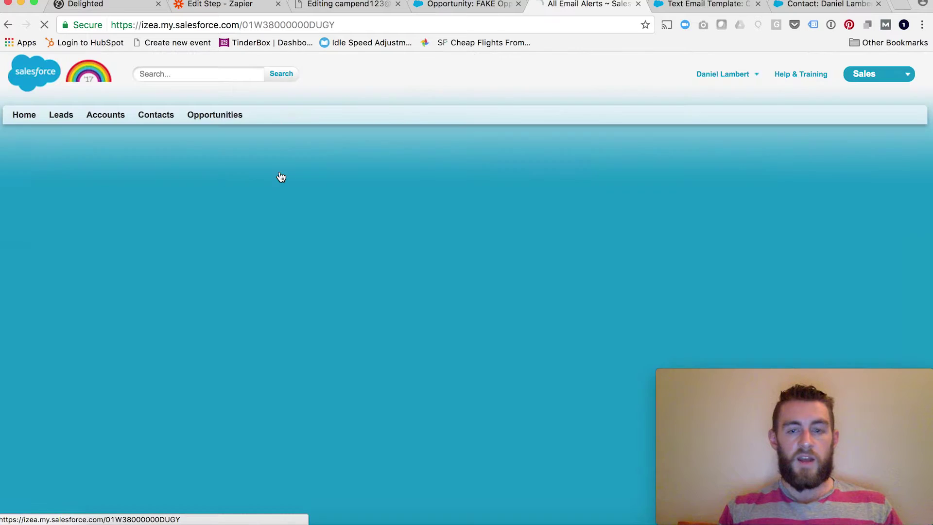
pyautogui.scroll(-5, 511, 329)
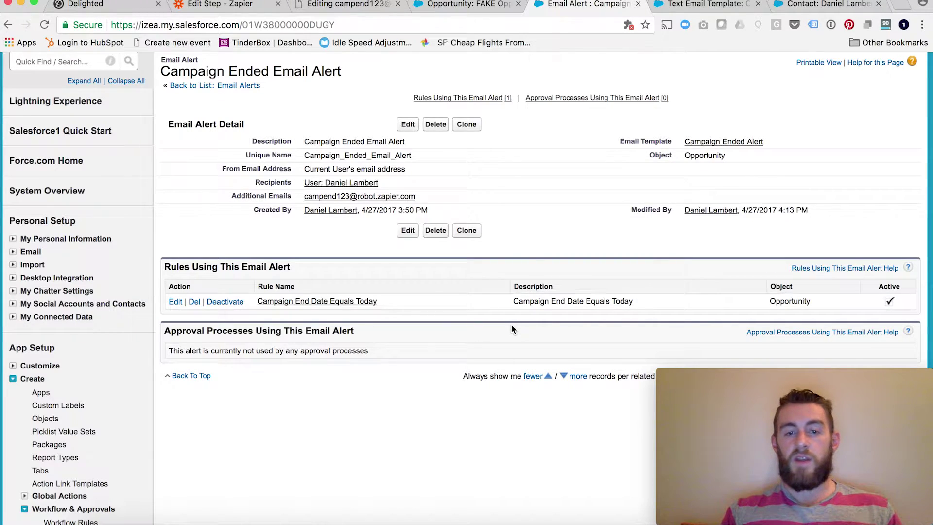
# Review the Campaign Ended Alert template's Contact Name and Contact Email merge fields, then return to Zapier.
pyautogui.click(723, 142)
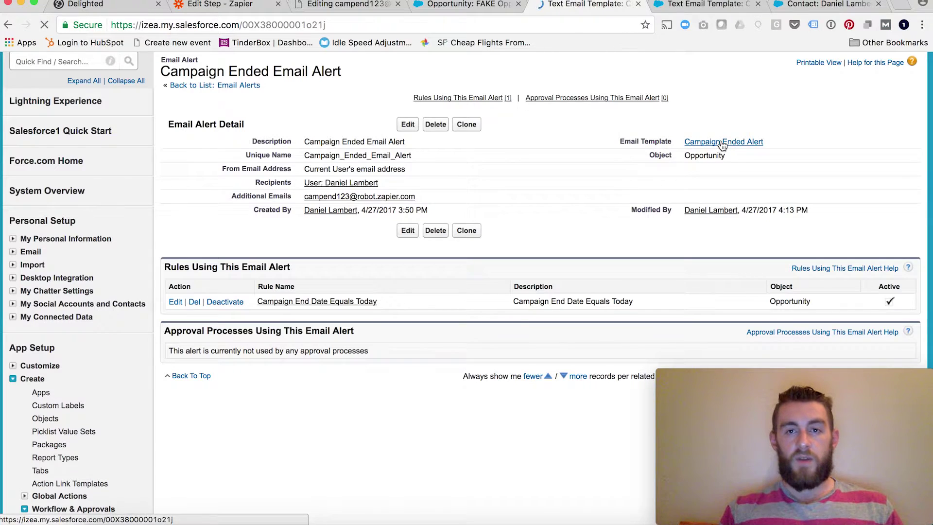
pyautogui.scroll(-5, 522, 290)
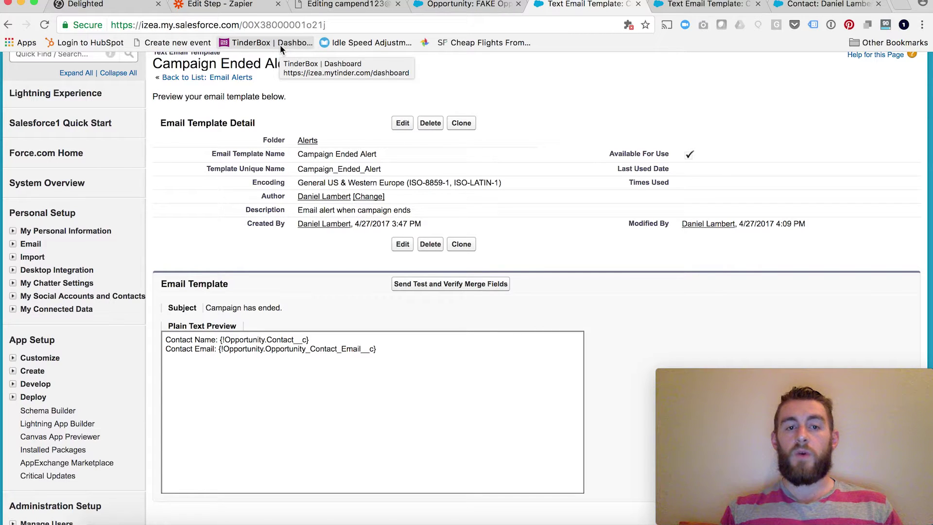
pyautogui.click(219, 4)
# Open the Email Parser to Delighted Zap and review its trigger app and event.
pyautogui.click(29, 69)
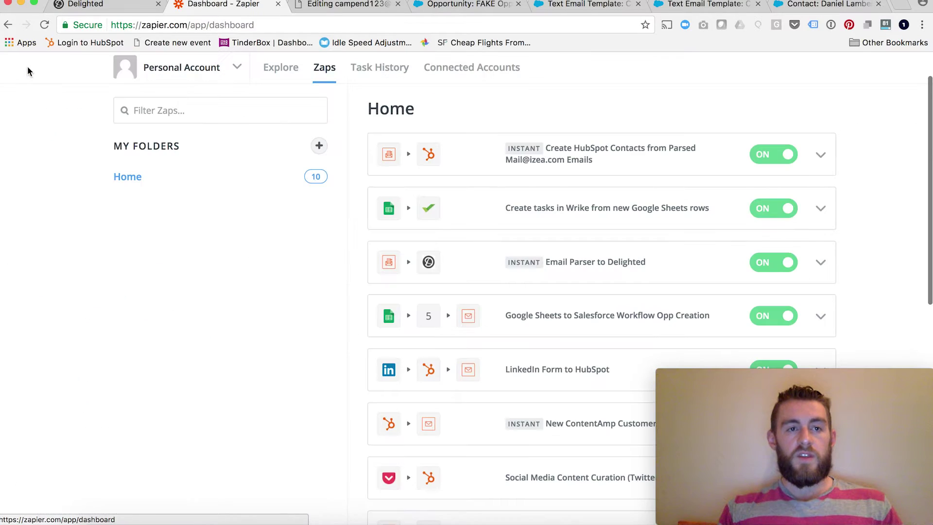
pyautogui.scroll(-3, 626, 202)
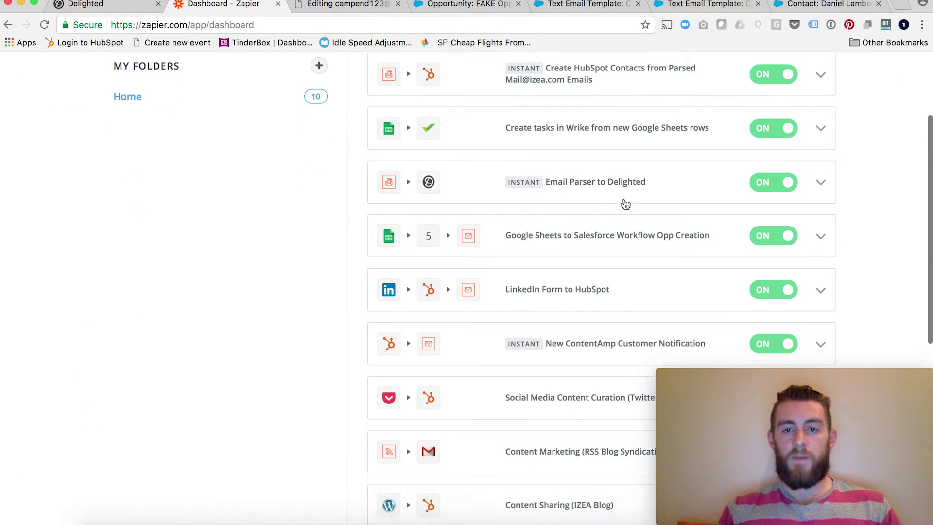
pyautogui.click(669, 191)
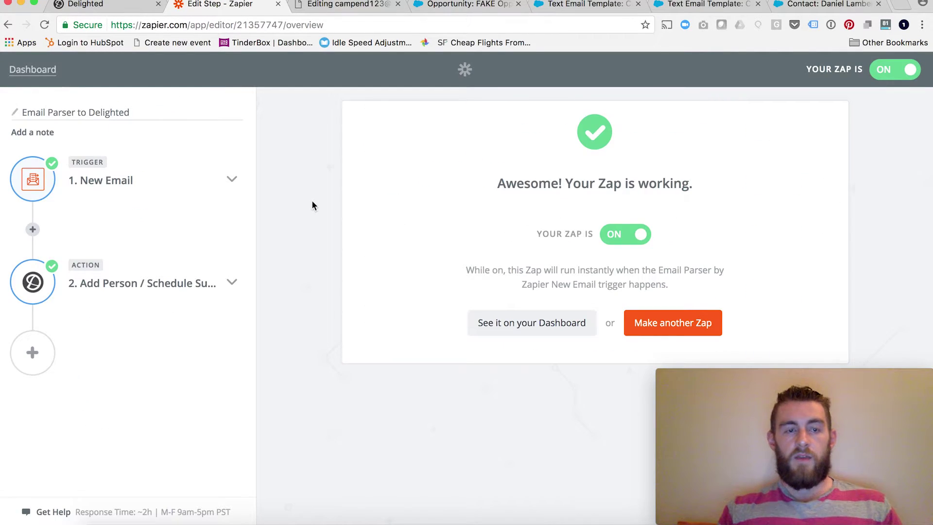
pyautogui.click(232, 181)
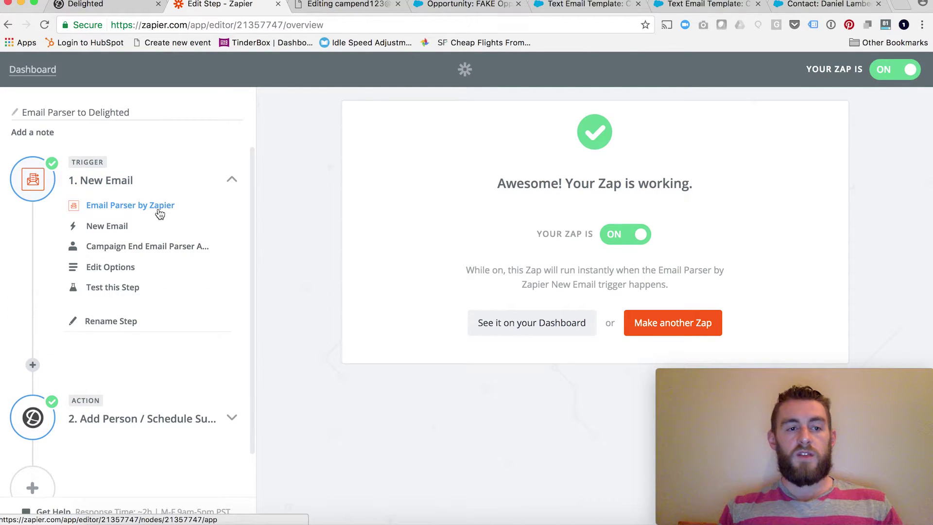
pyautogui.click(123, 208)
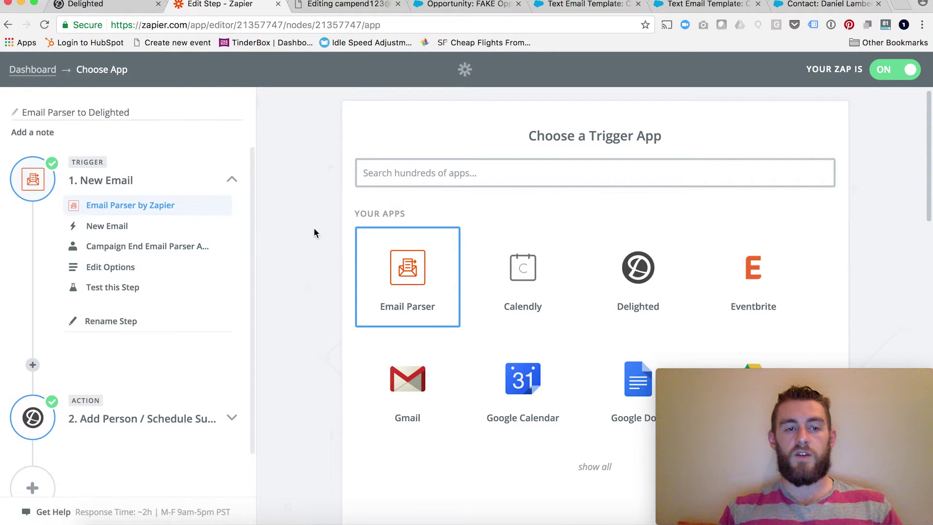
pyautogui.click(119, 228)
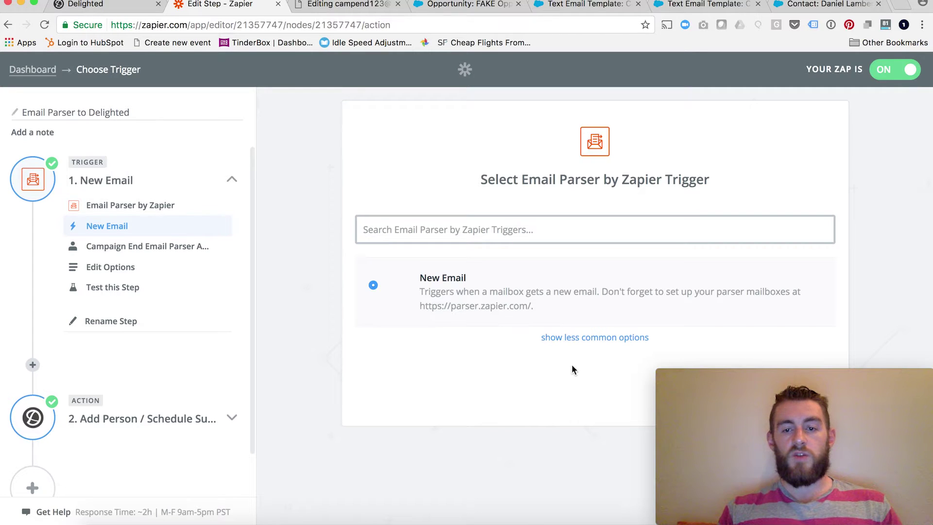
# Review the trigger's connected parser account and mailbox option.
pyautogui.moveTo(707, 391)
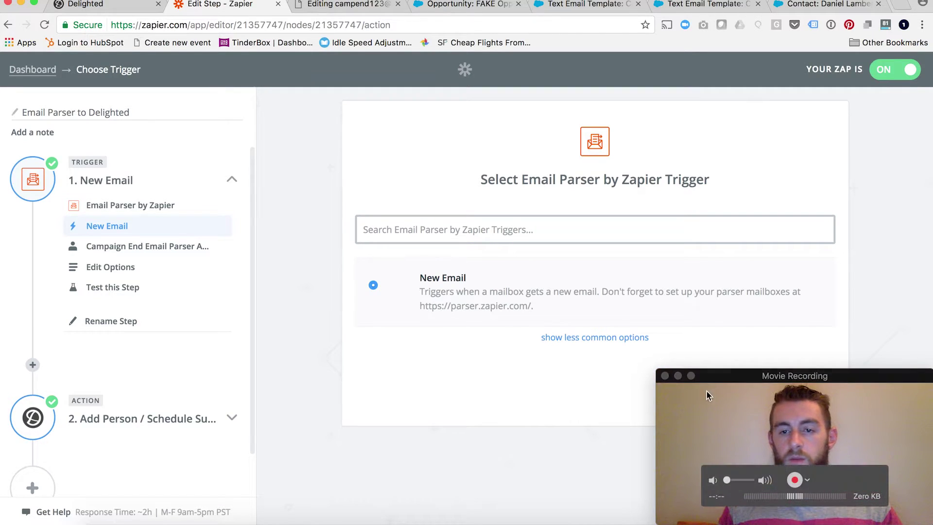
pyautogui.click(678, 375)
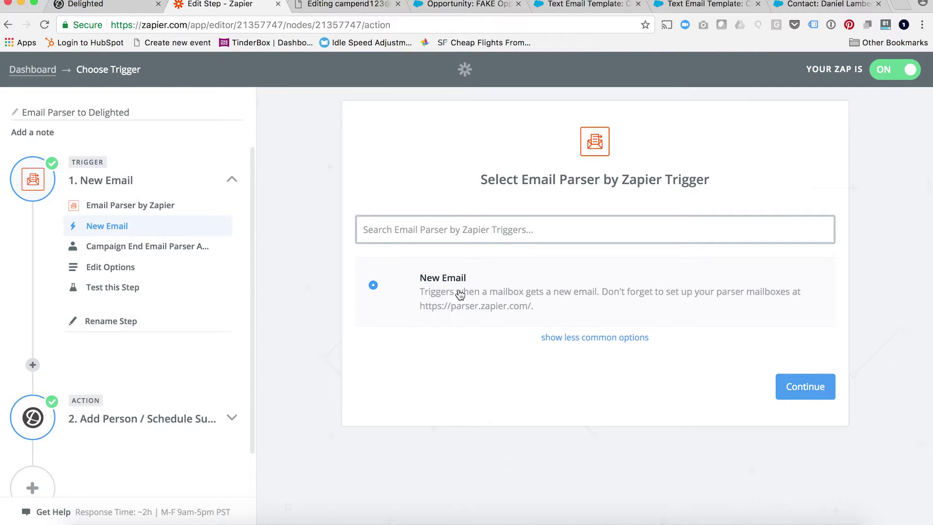
pyautogui.click(183, 249)
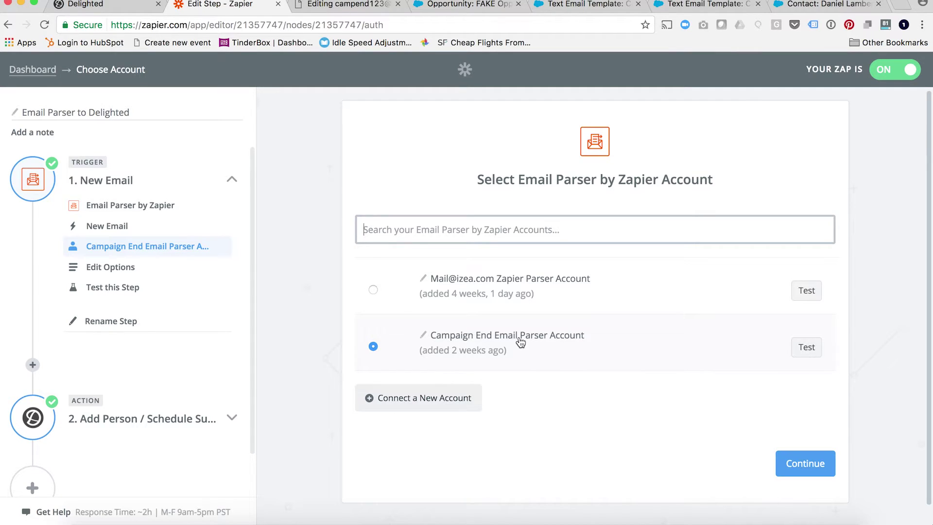
pyautogui.click(128, 273)
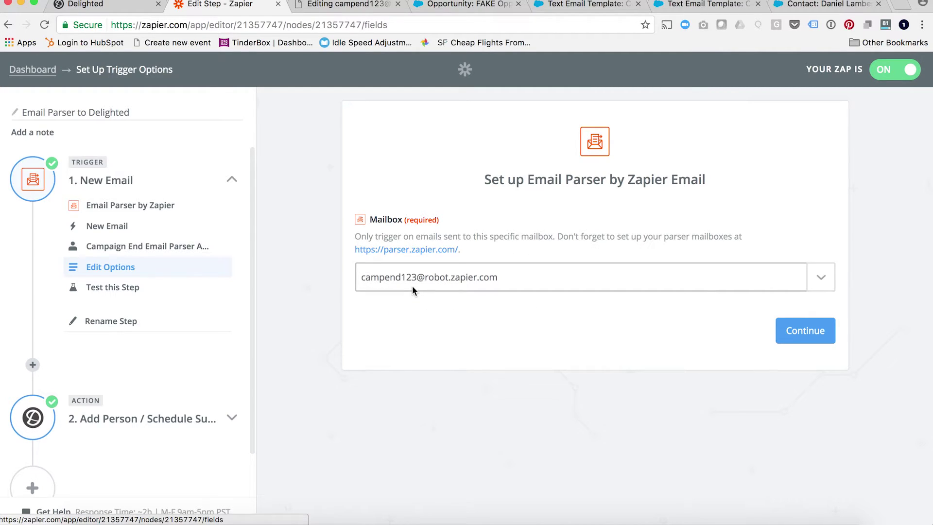
# Open the Email Parser site and go to its login form's e-mail field.
pyautogui.click(392, 254)
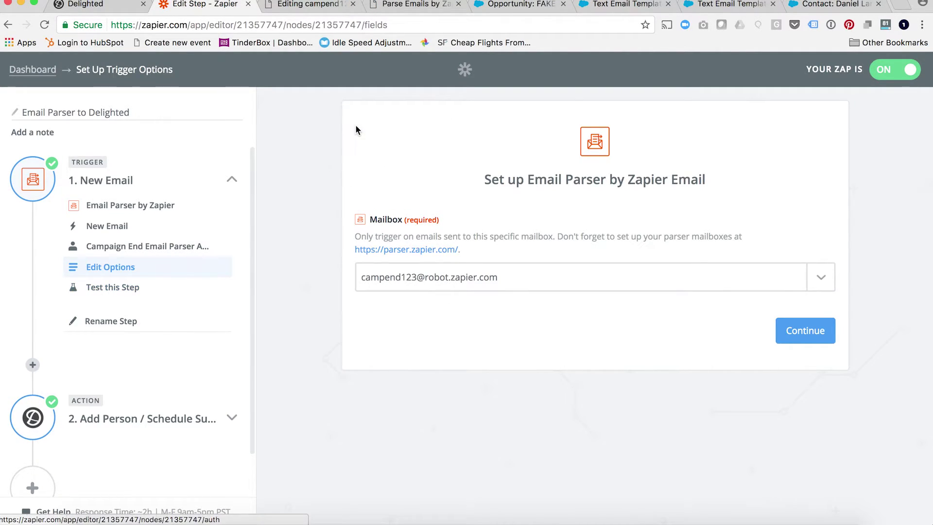
pyautogui.click(306, 5)
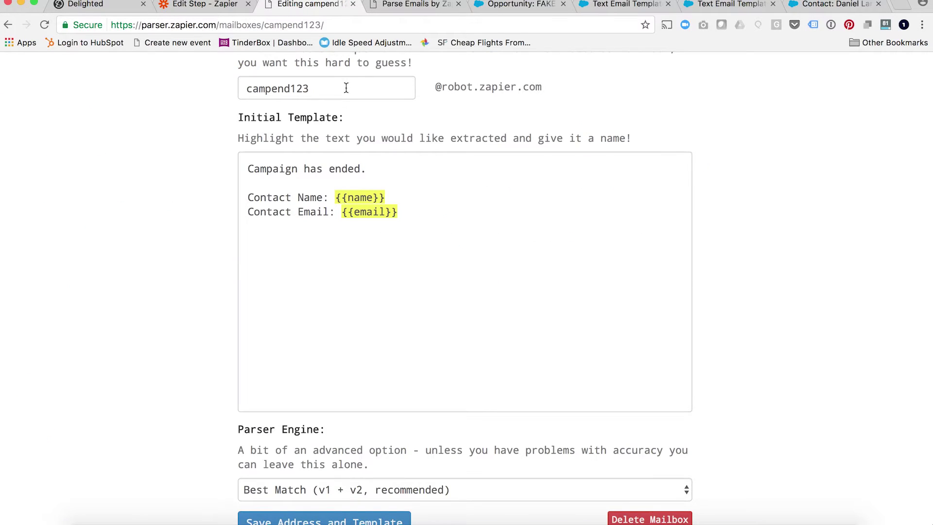
pyautogui.click(353, 4)
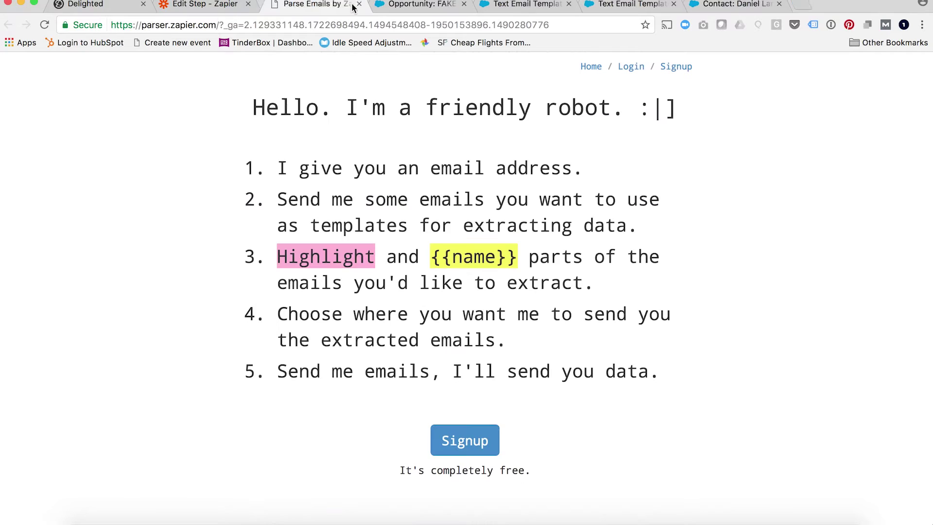
pyautogui.click(631, 67)
pyautogui.click(360, 171)
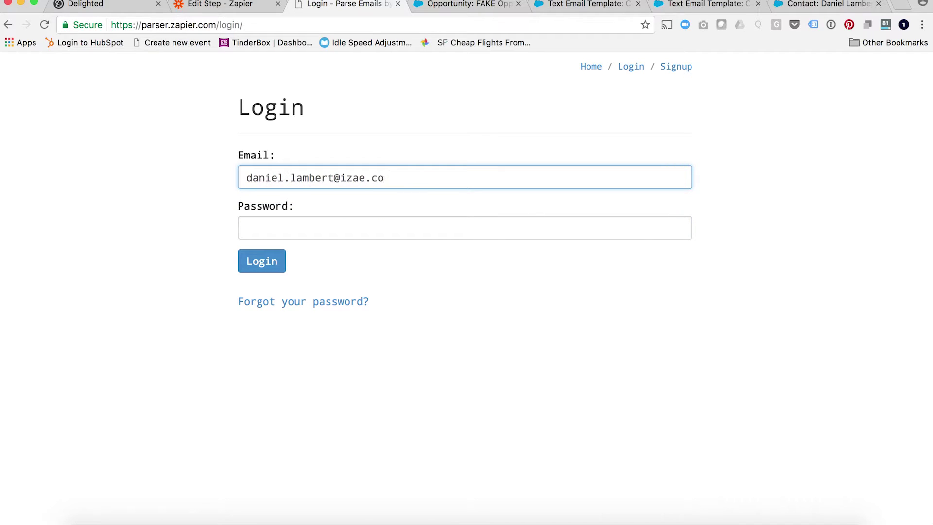
# Sign in to Email Parser with the account e-mail, fixing a typo, and the password.
pyautogui.press('Tab')
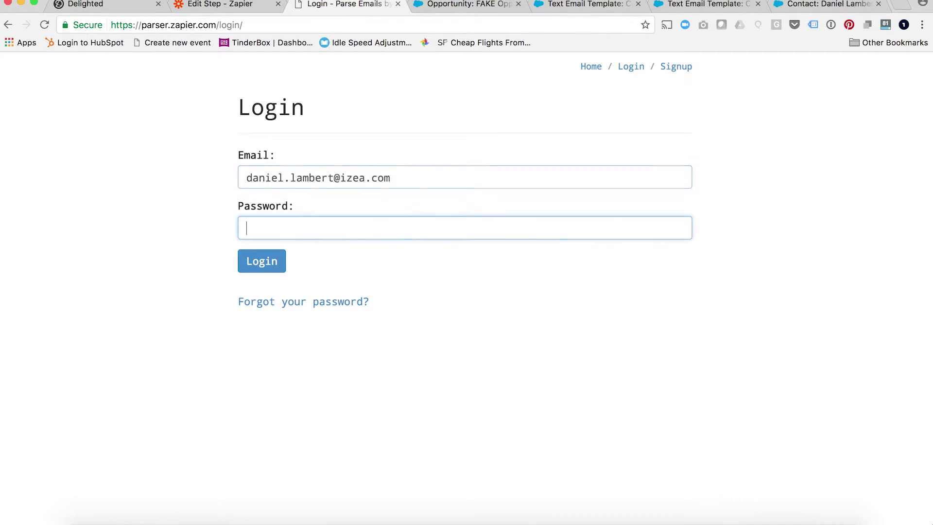
pyautogui.write('••••••••')
pyautogui.press('Return')
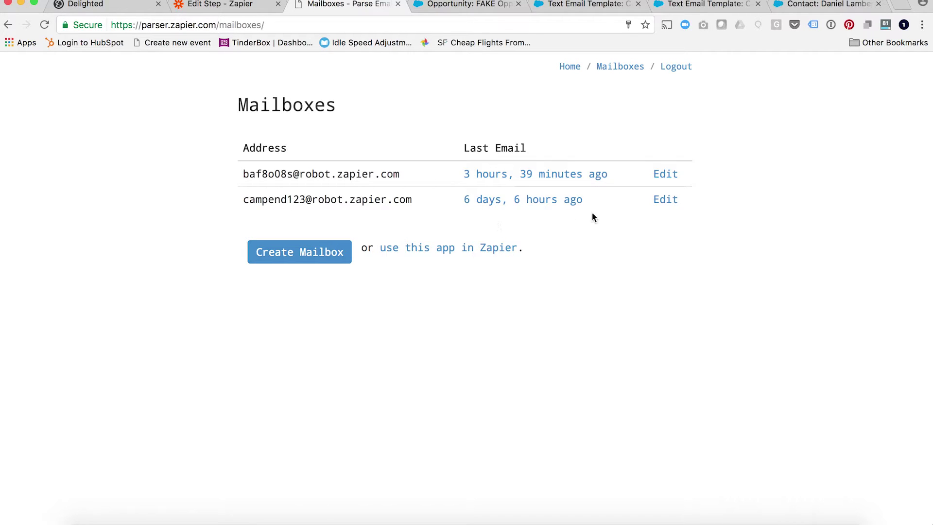
# Open the campend123 mailbox template, select the {{name}} placeholder, and dismiss the naming prompt.
pyautogui.click(666, 199)
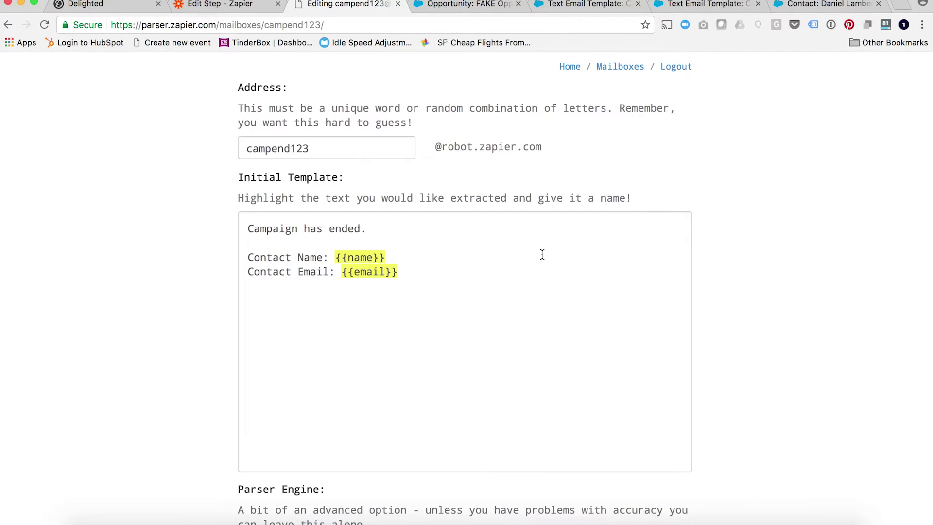
pyautogui.scroll(-2, 430, 265)
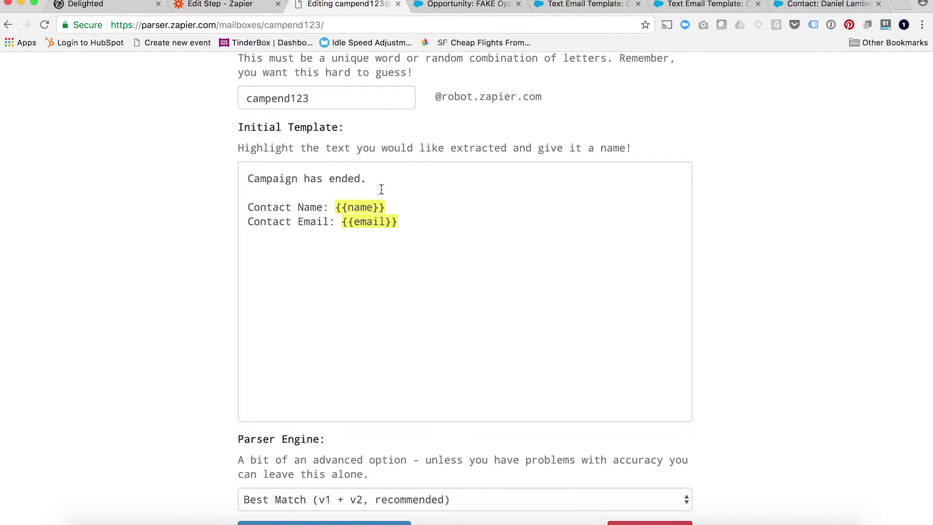
pyautogui.scroll(-1, 393, 207)
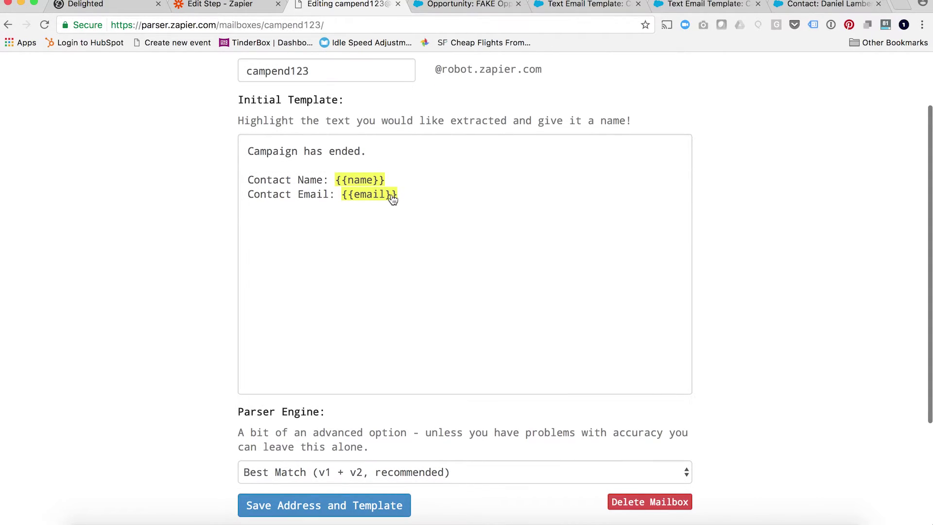
pyautogui.moveTo(389, 179); pyautogui.dragTo(335, 180)
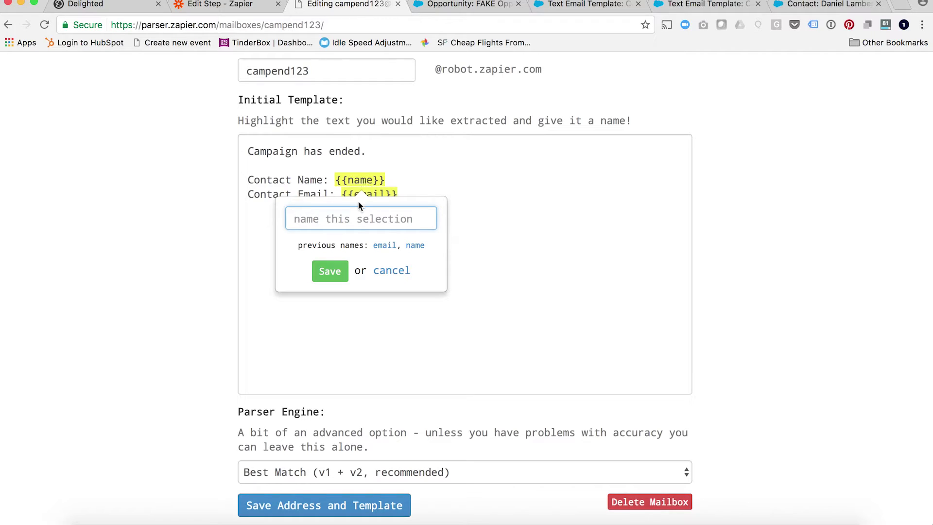
pyautogui.click(438, 190)
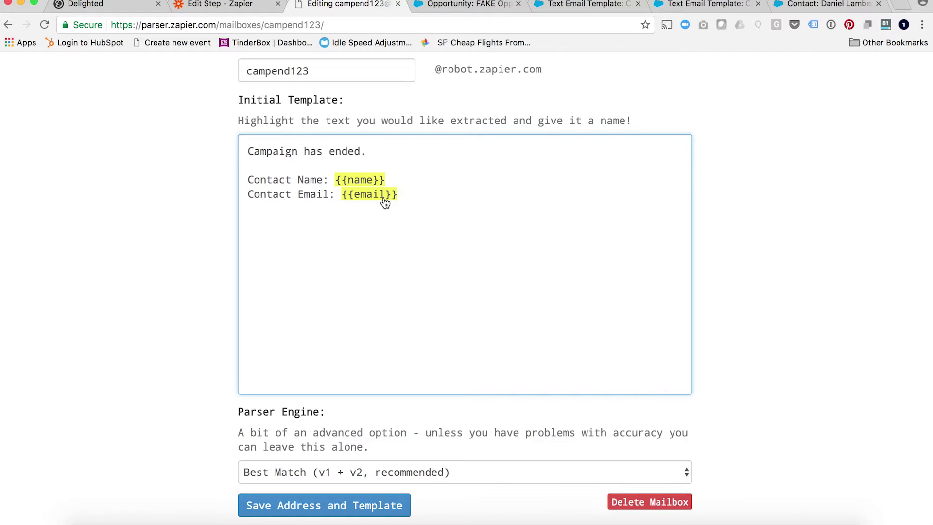
# Select the Contact Email label, type 'variable #', cancel naming, and close the mailbox page.
pyautogui.click(327, 194)
pyautogui.moveTo(327, 194); pyautogui.dragTo(247, 194)
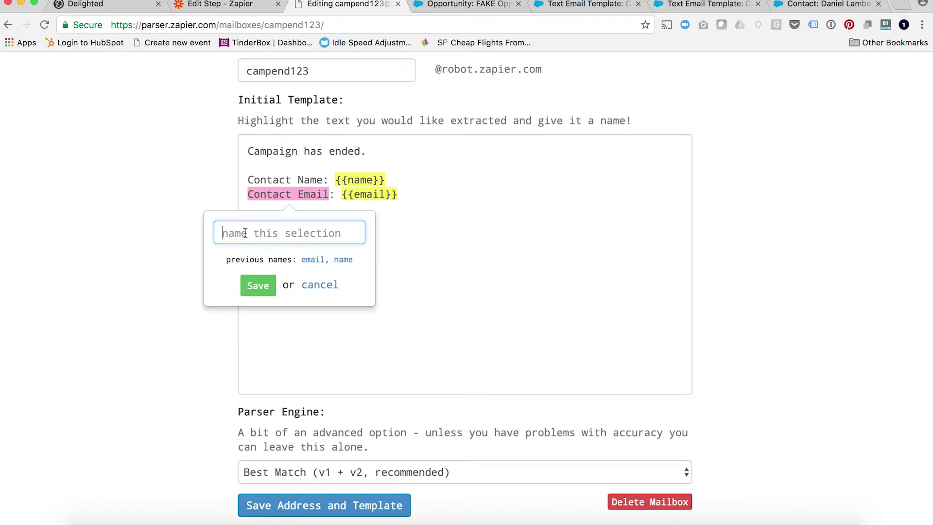
pyautogui.write('variable #1')
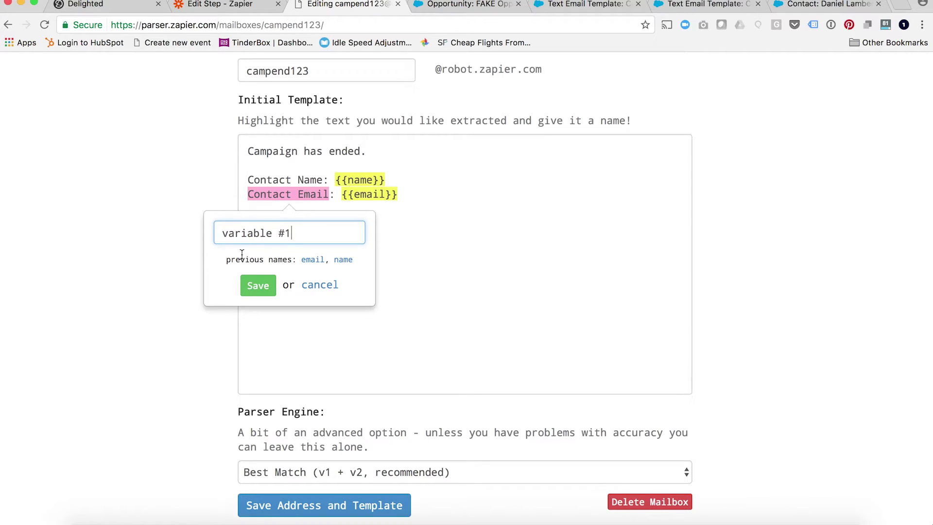
pyautogui.click(325, 286)
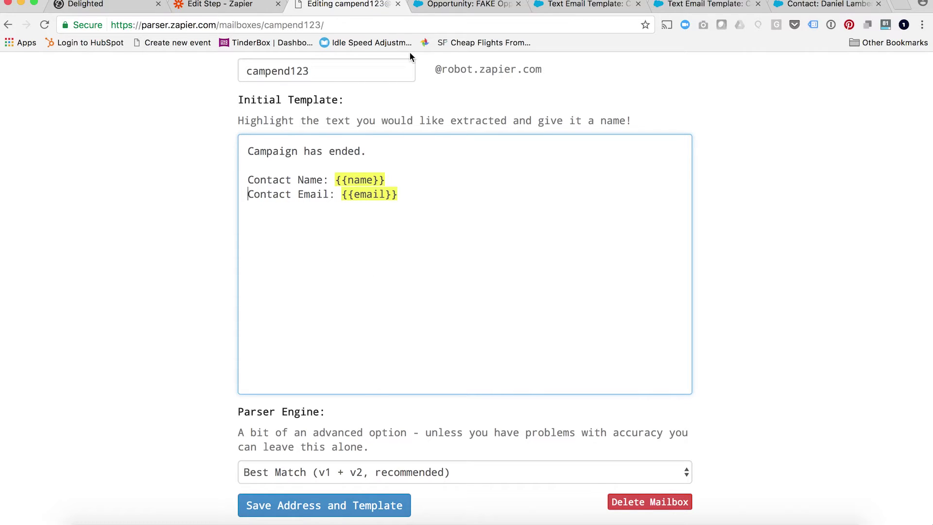
pyautogui.click(398, 5)
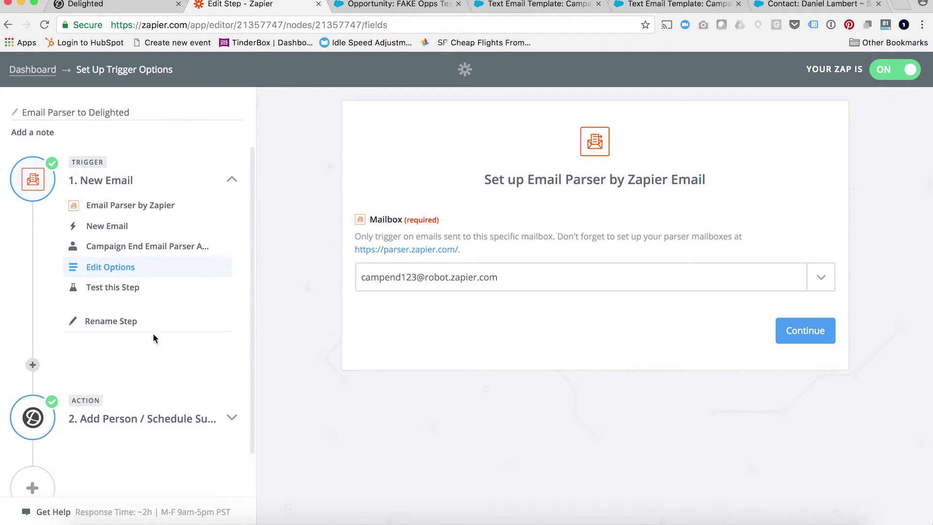
# Review the Delighted step's app, Add Person / Schedule Survey action, account, and template.
pyautogui.scroll(-2, 153, 336)
pyautogui.click(125, 371)
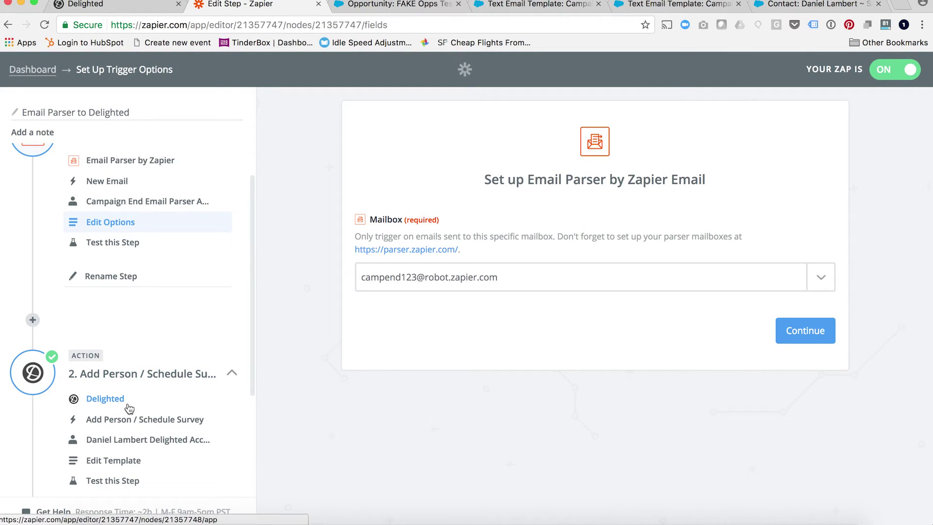
pyautogui.click(111, 407)
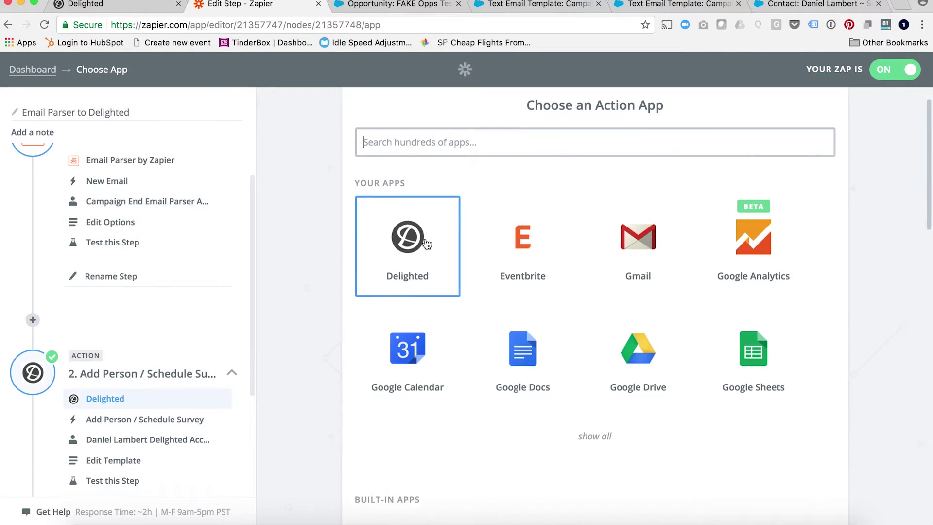
pyautogui.click(138, 419)
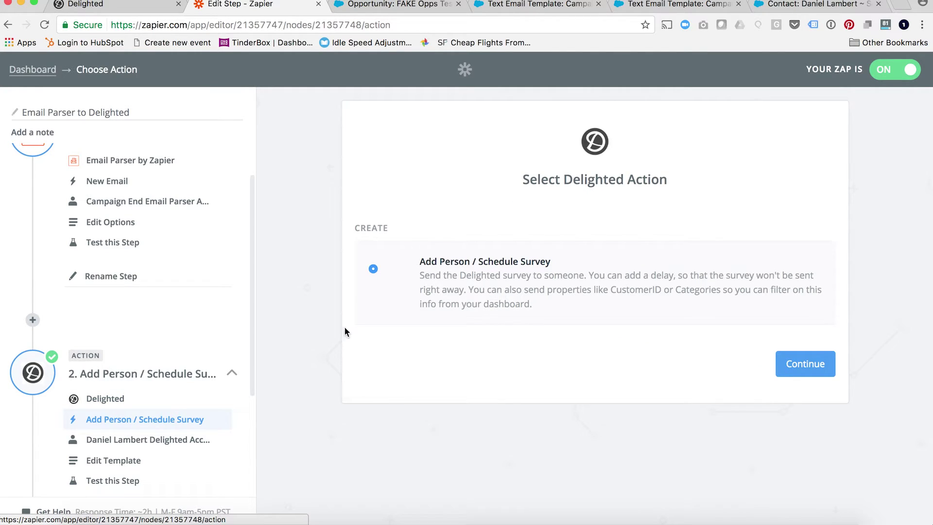
pyautogui.click(136, 439)
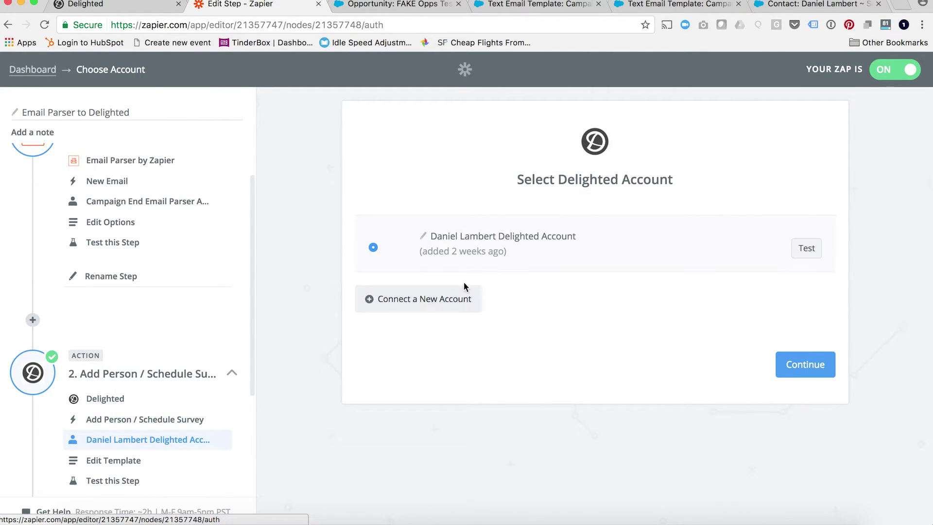
pyautogui.click(127, 462)
# Verify Email and Name map to the parsed email output, then test the Delighted step.
pyautogui.scroll(-2, 655, 333)
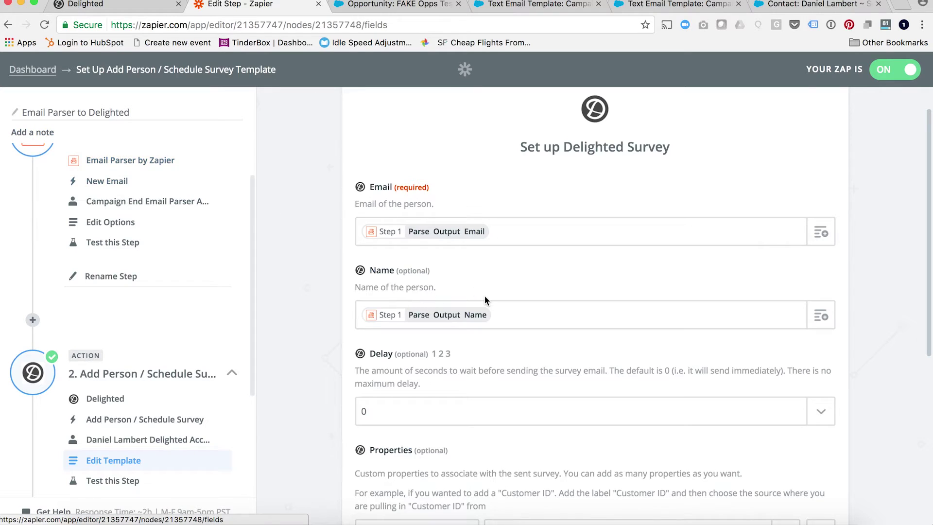
pyautogui.click(823, 234)
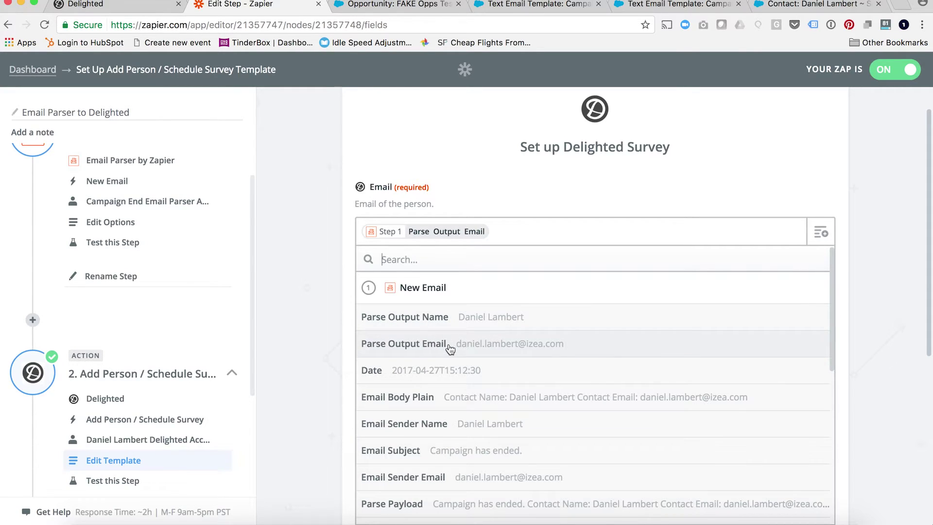
pyautogui.click(485, 196)
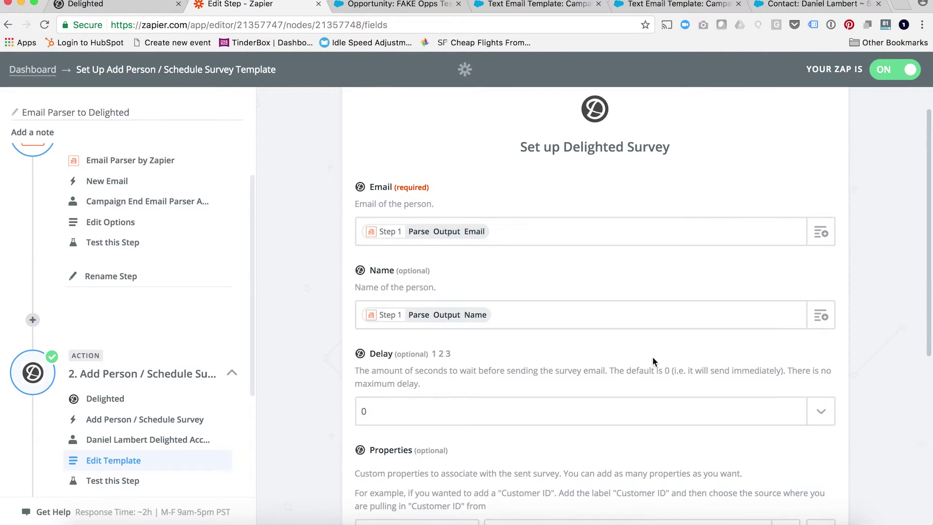
pyautogui.click(820, 316)
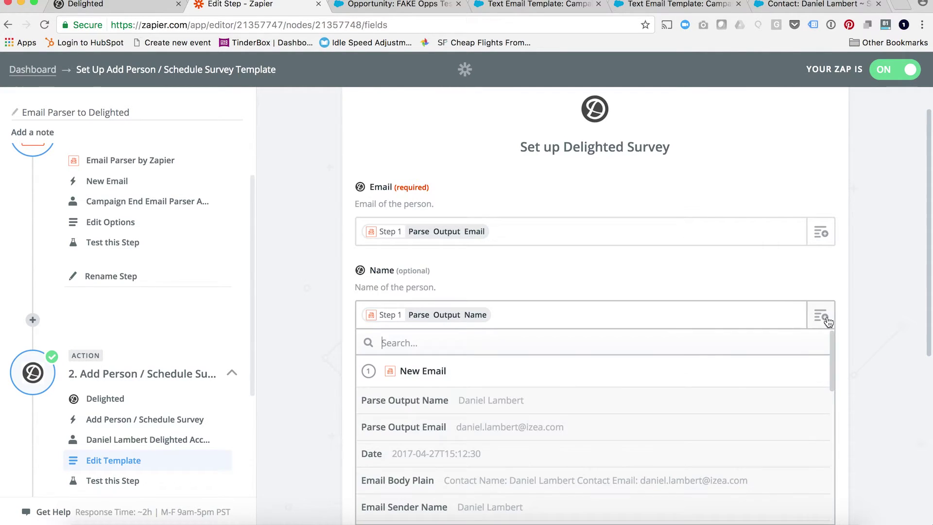
pyautogui.click(534, 281)
pyautogui.scroll(-5, 526, 403)
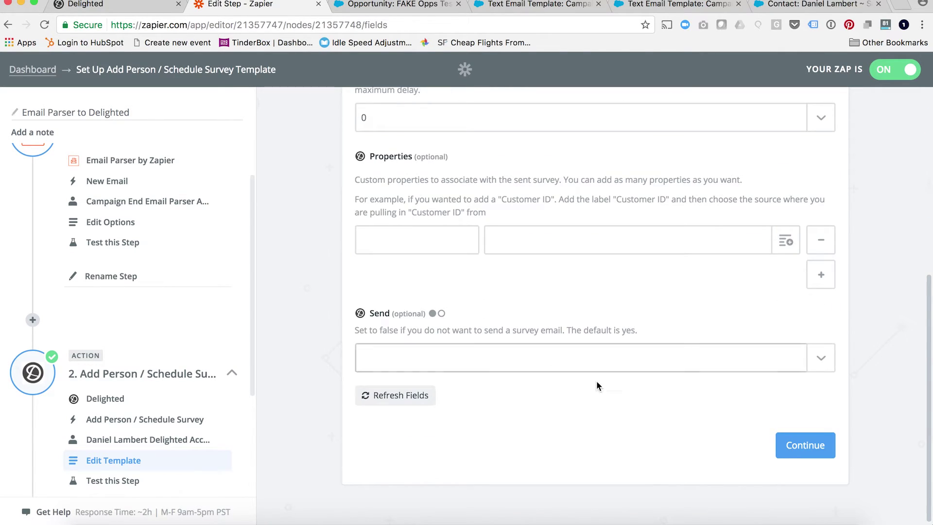
pyautogui.scroll(1, 747, 486)
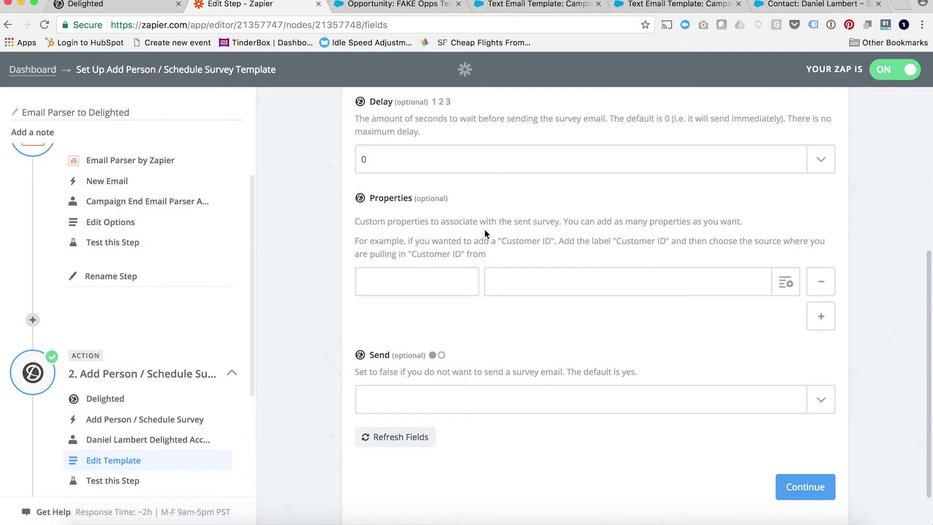
pyautogui.scroll(5, 485, 229)
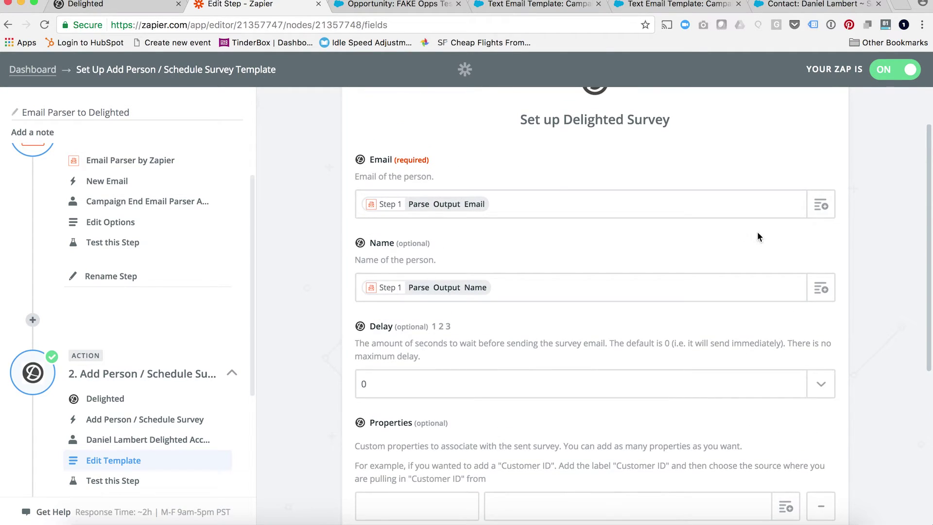
pyautogui.scroll(-5, 758, 238)
pyautogui.click(804, 444)
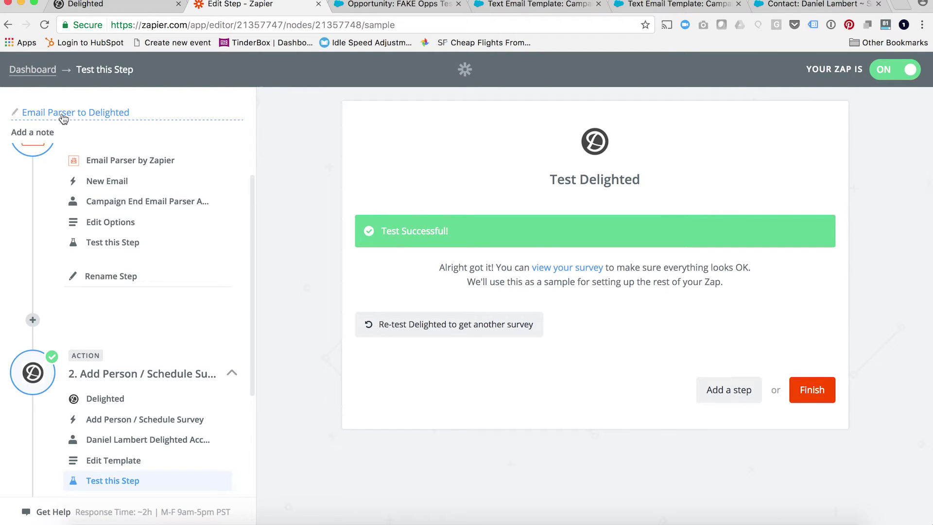
# Return to the Zapier dashboard and scroll to the top of the Zap list.
pyautogui.click(35, 72)
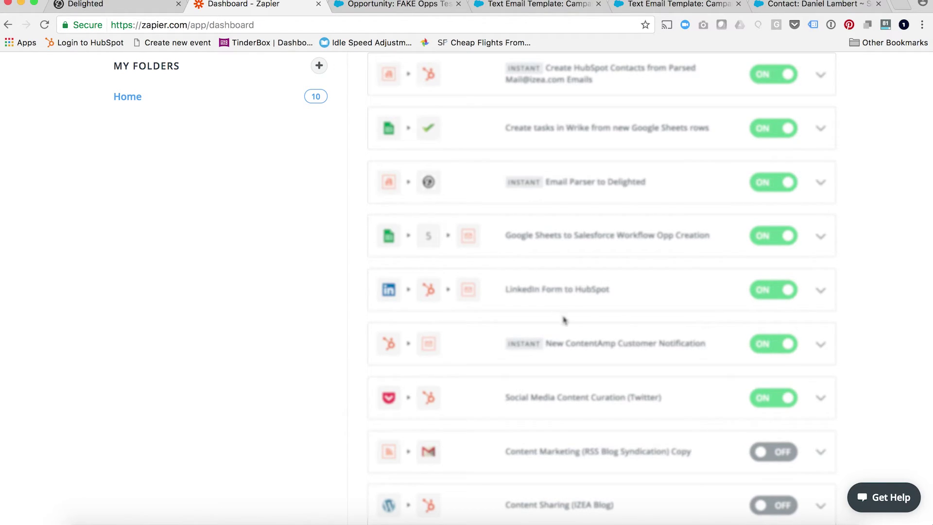
pyautogui.scroll(3, 564, 320)
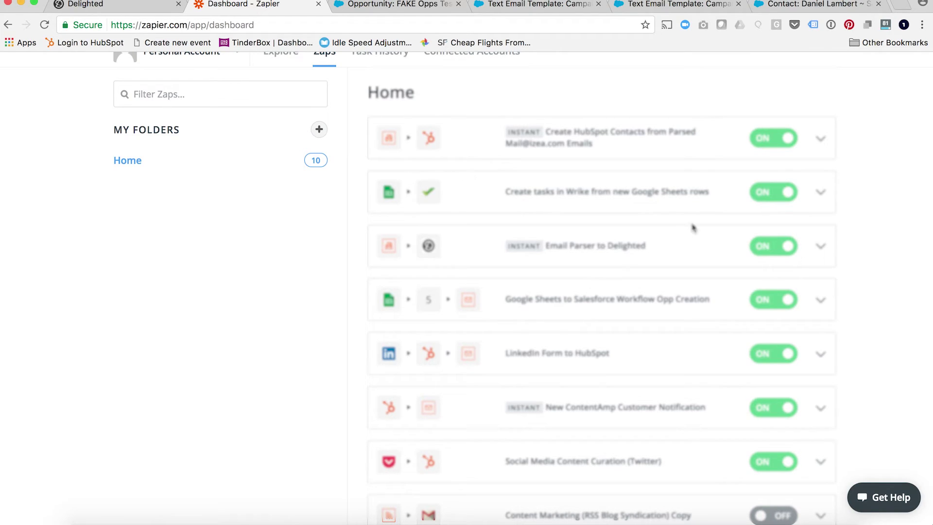
# Switch to the Salesforce contact record to see its Delighted Responses list.
pyautogui.click(783, 8)
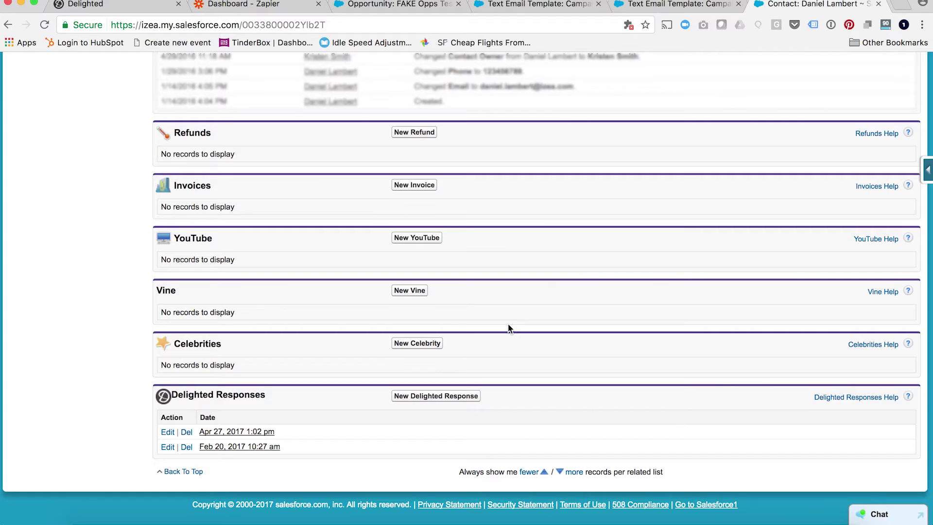